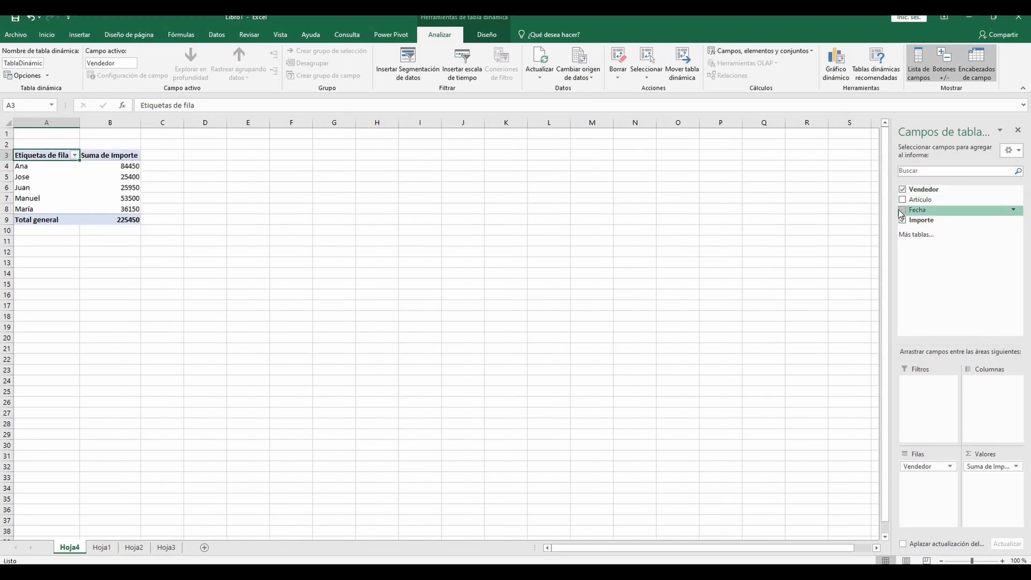
drag(906, 214, 980, 399)
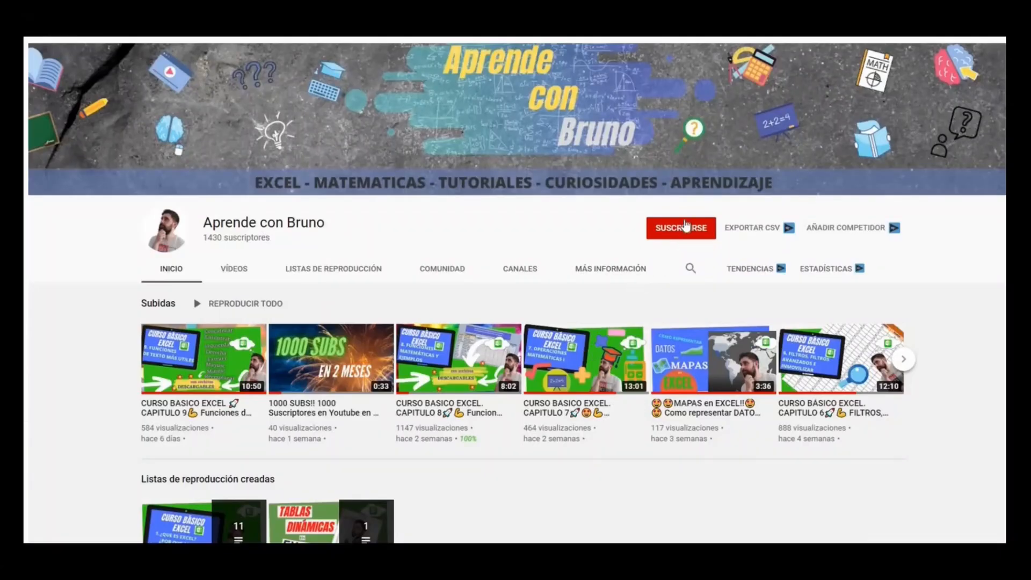
click(687, 226)
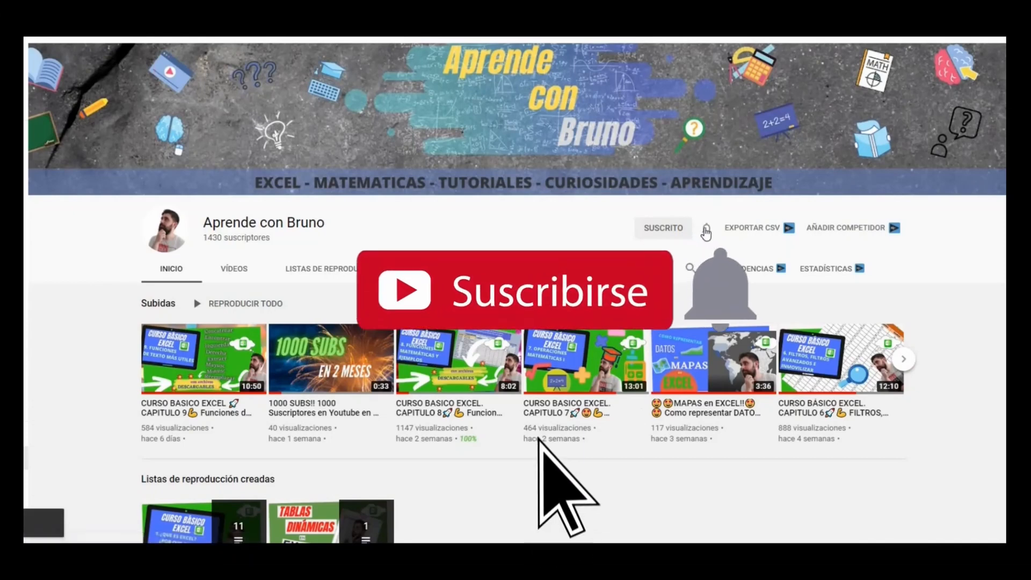
click(706, 231)
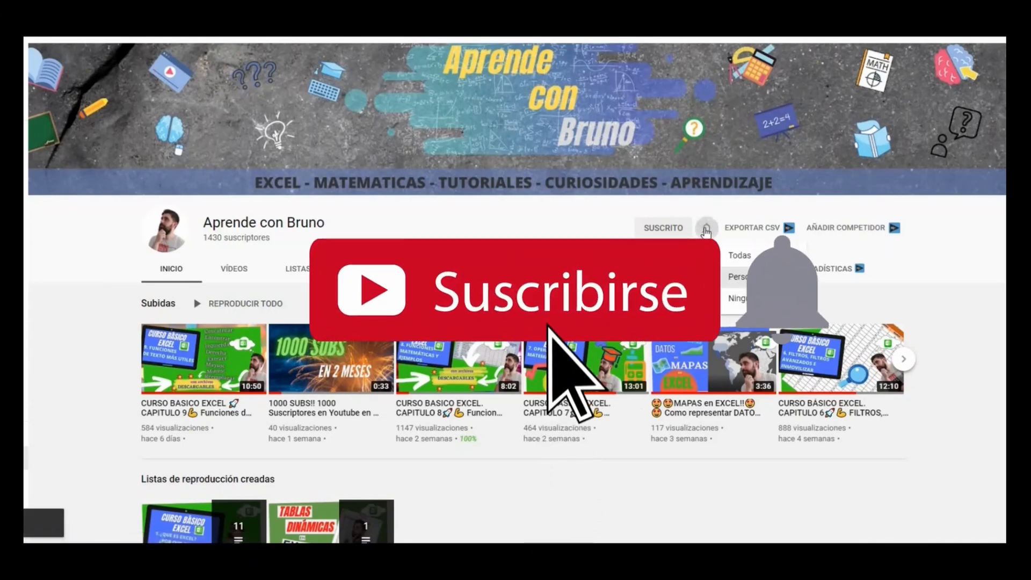
click(734, 257)
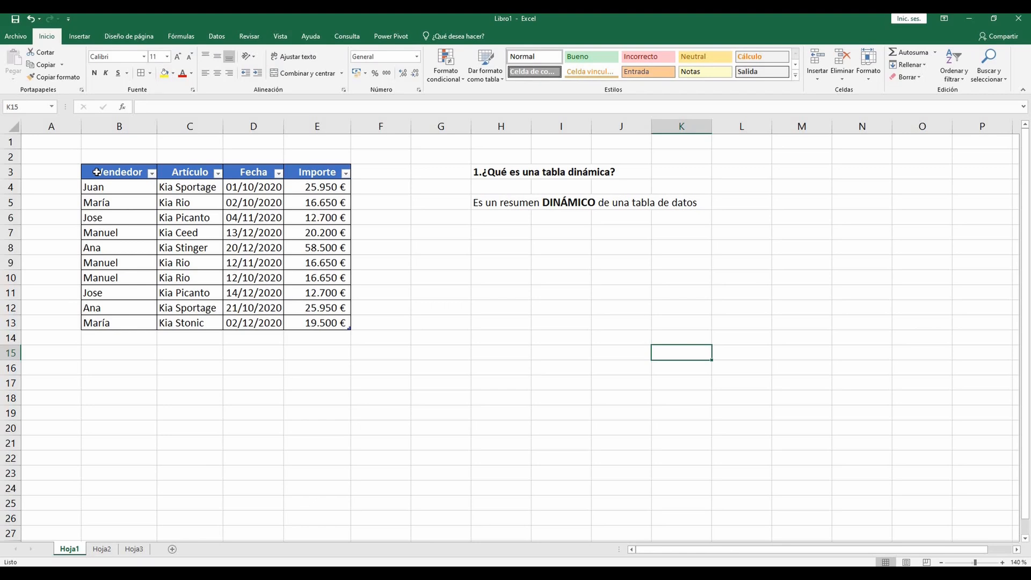
Step: Create a pivot table from the sales table B3:E13 (Tabla1), placing it in the existing sheet Hoja1 at cell H14
drag(100, 172, 310, 322)
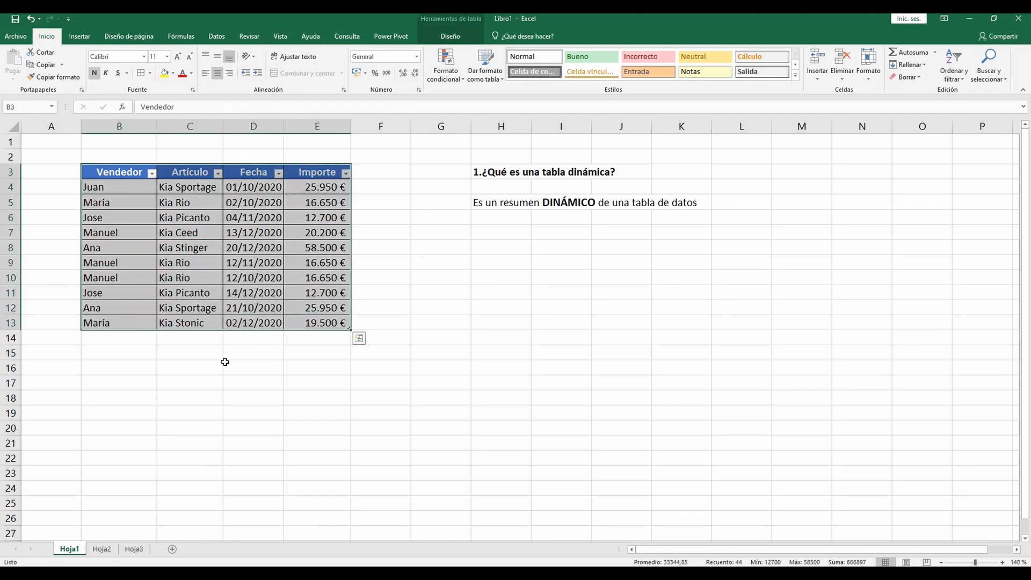
click(79, 36)
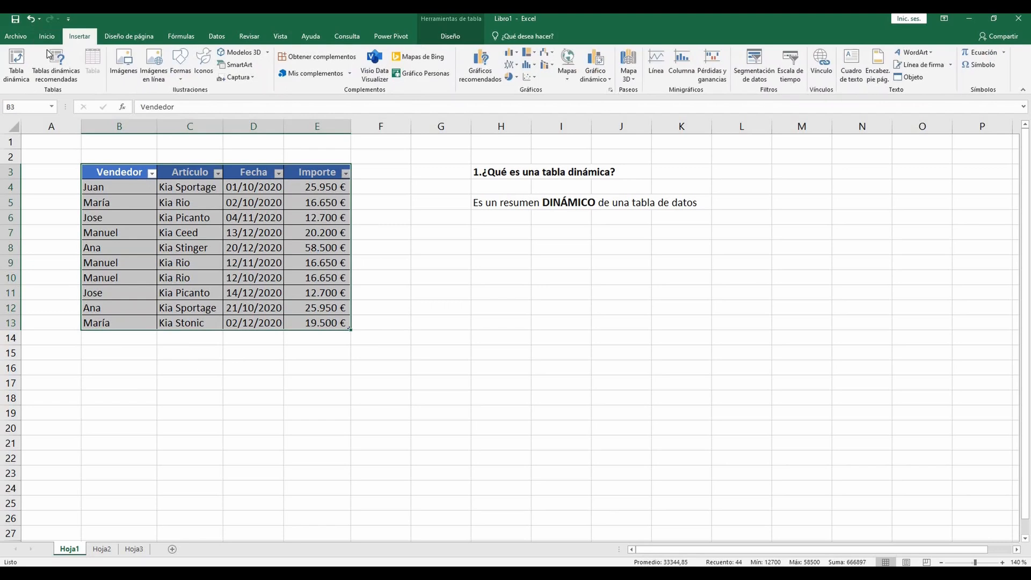
click(18, 63)
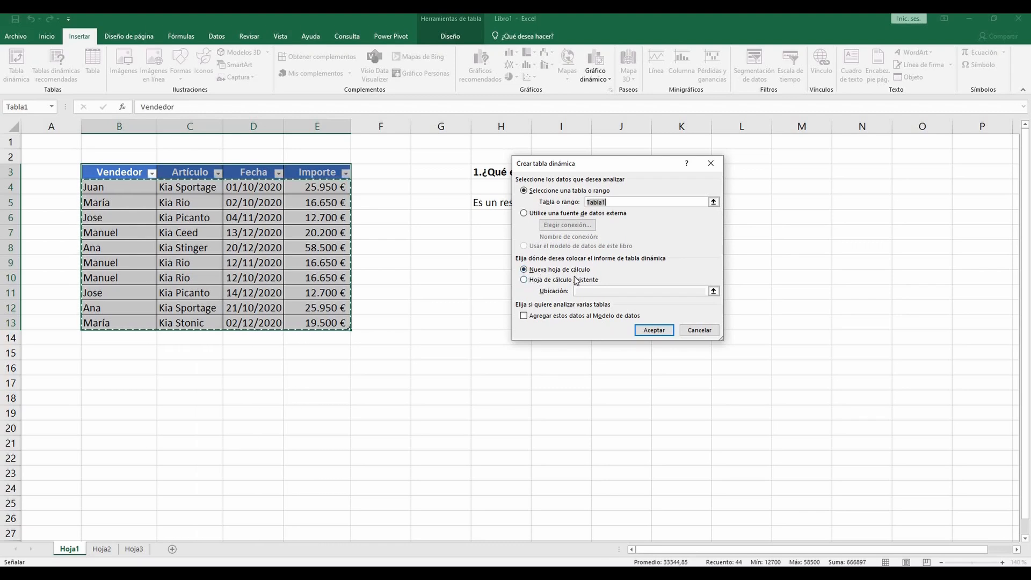
click(525, 281)
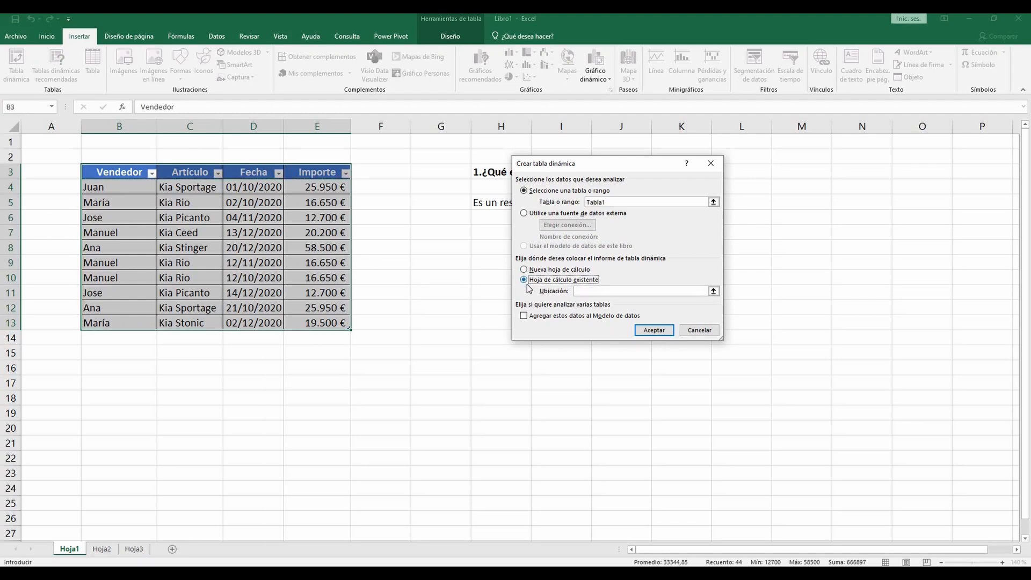
click(581, 292)
click(443, 319)
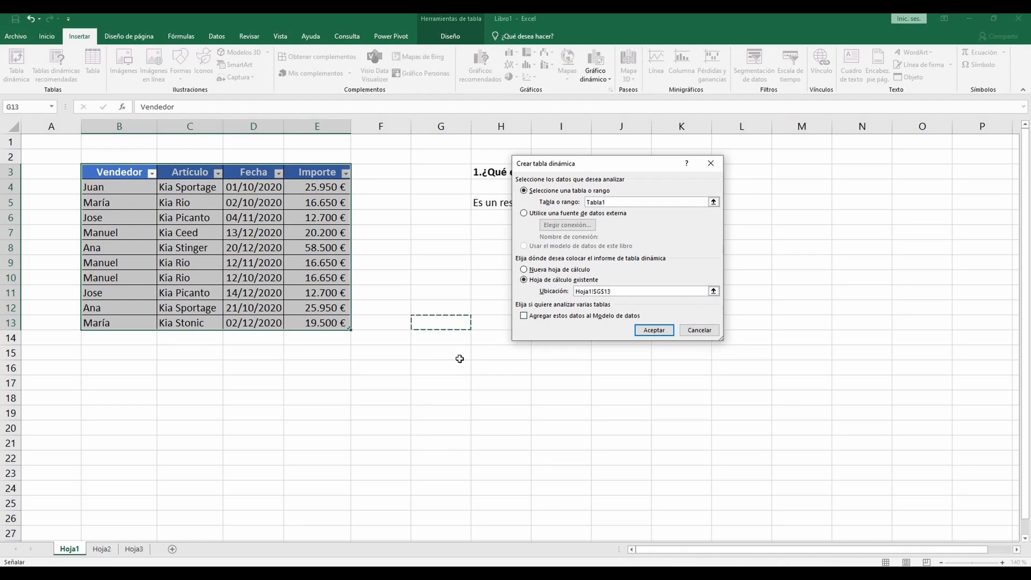
click(480, 338)
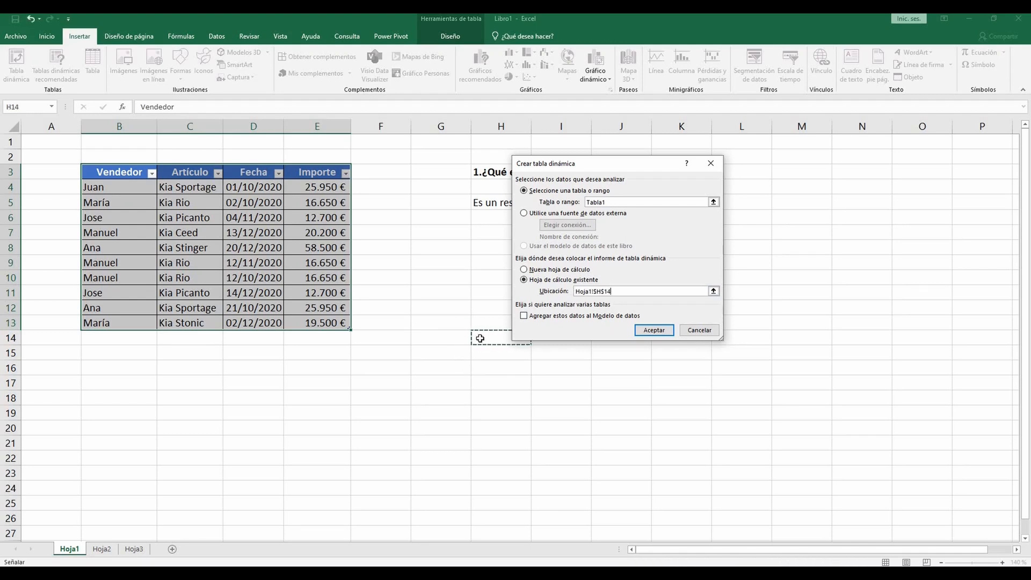
click(653, 331)
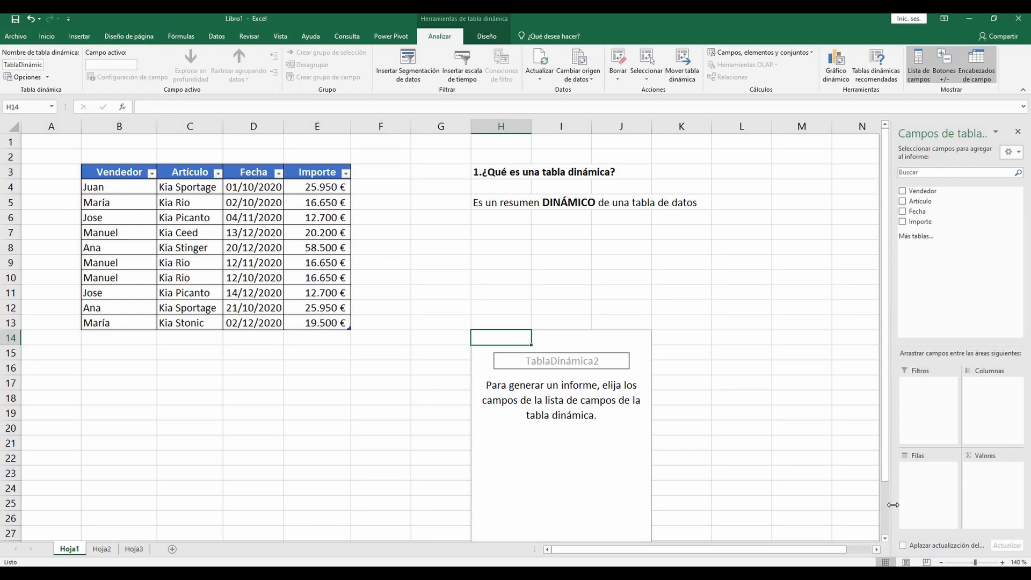
Step: Widen the pivot table field list, add Vendedor as the row field and Importe as the values field
drag(884, 504, 835, 504)
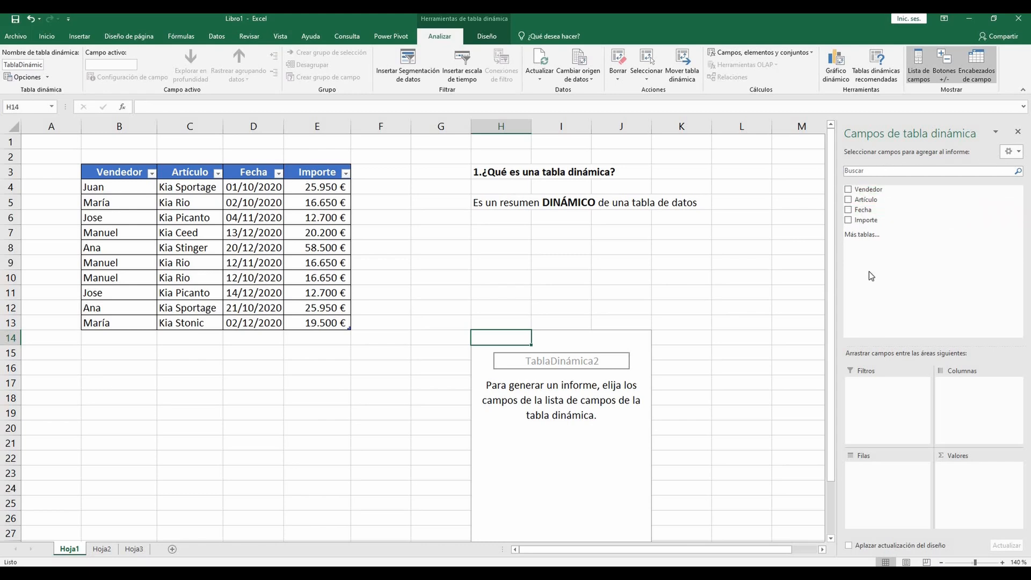
drag(868, 189, 232, 152)
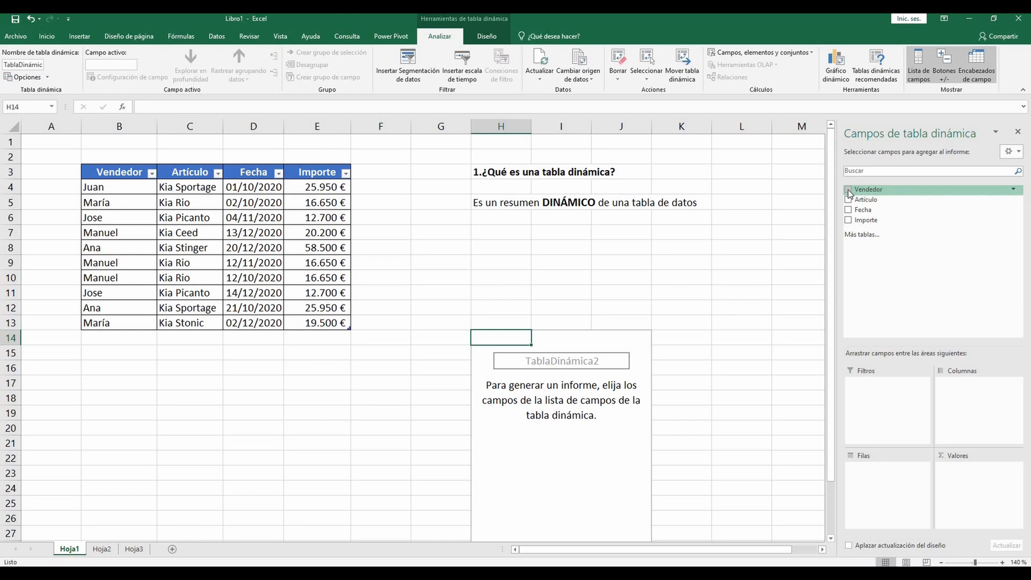
drag(848, 189, 867, 478)
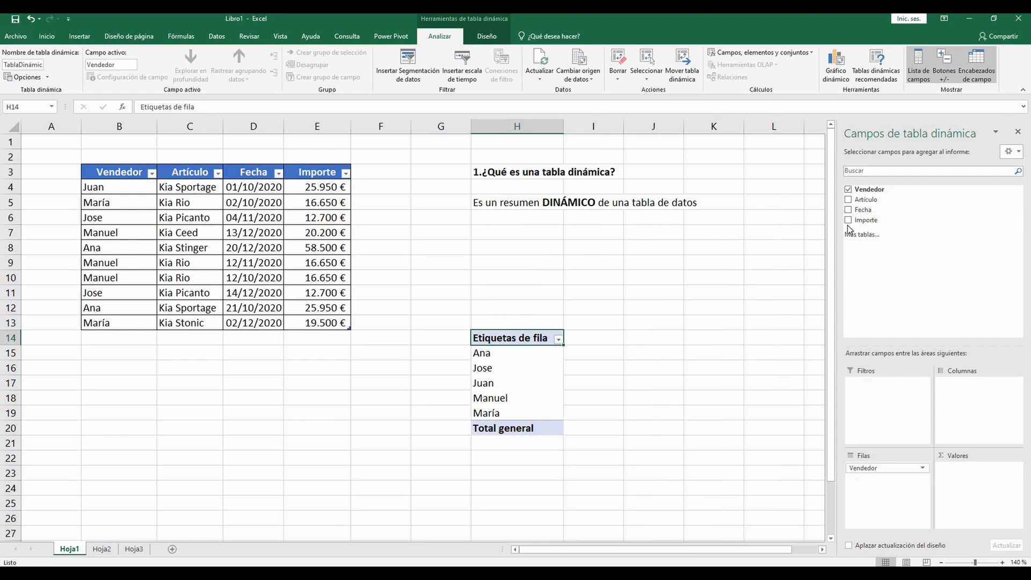
drag(849, 220, 961, 483)
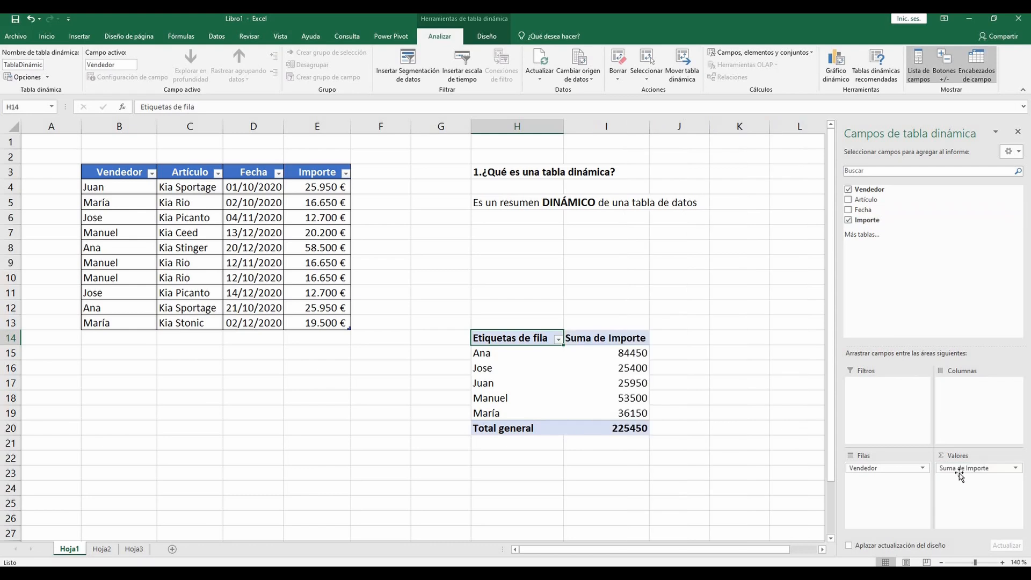
Step: Review the calculation types available in the value field settings of Suma de Importe, keeping Suma
click(1015, 470)
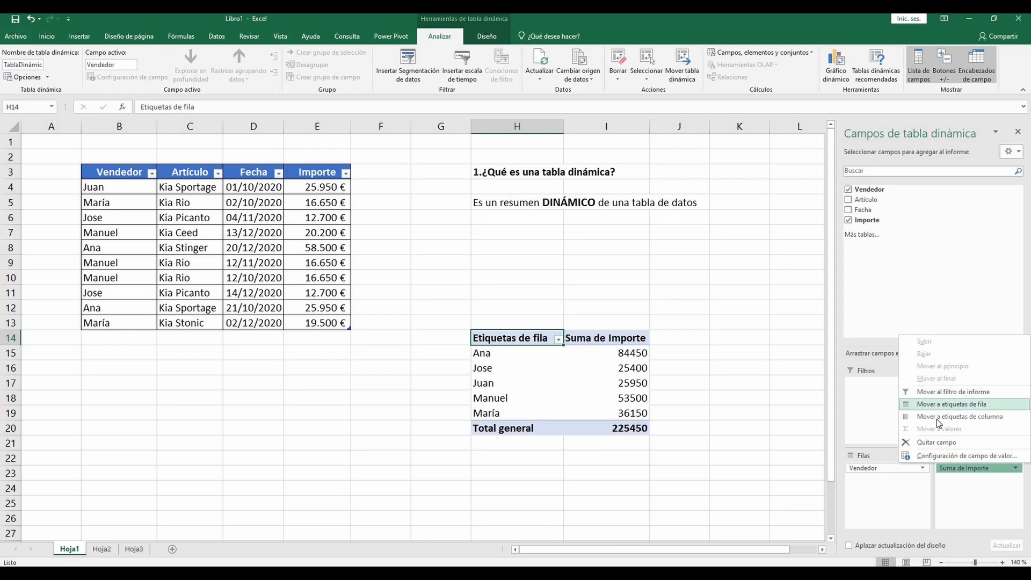
click(944, 456)
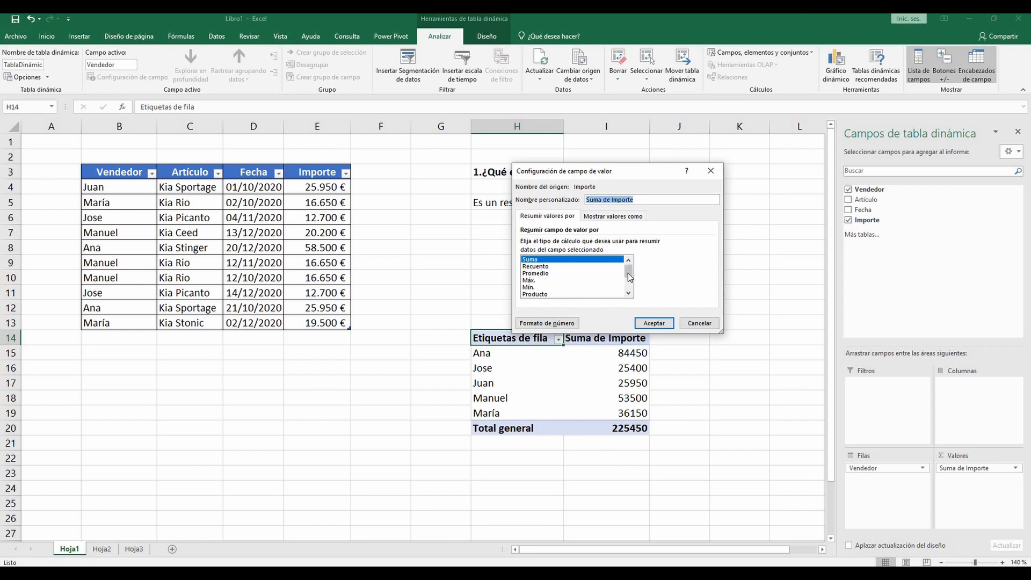
drag(629, 278, 629, 274)
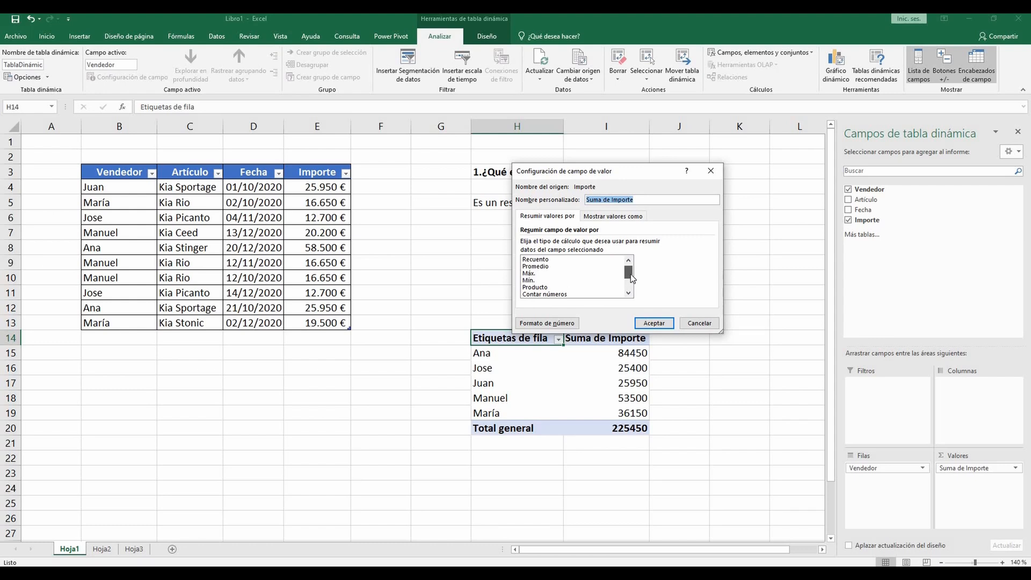
drag(630, 274, 631, 282)
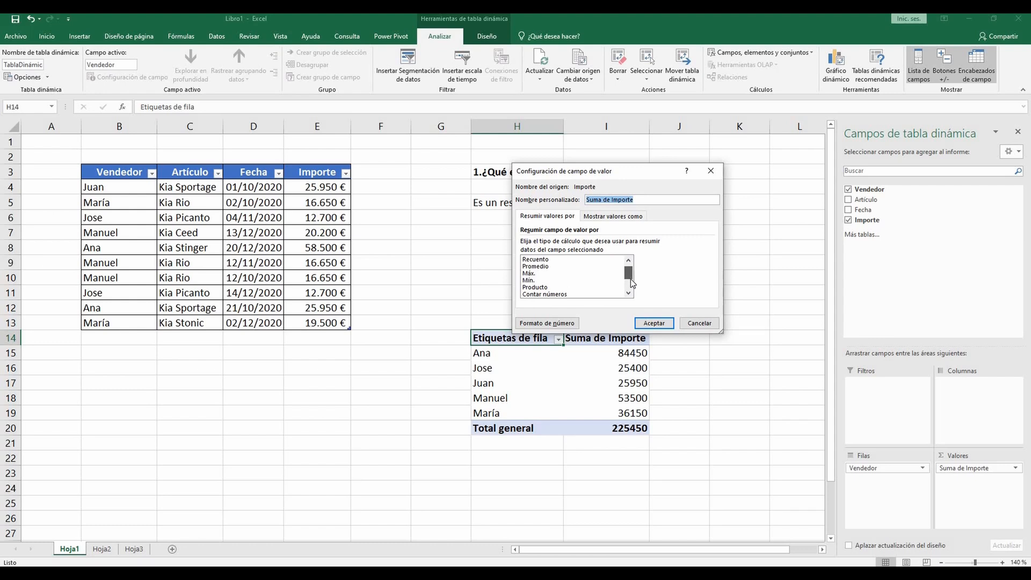
click(652, 324)
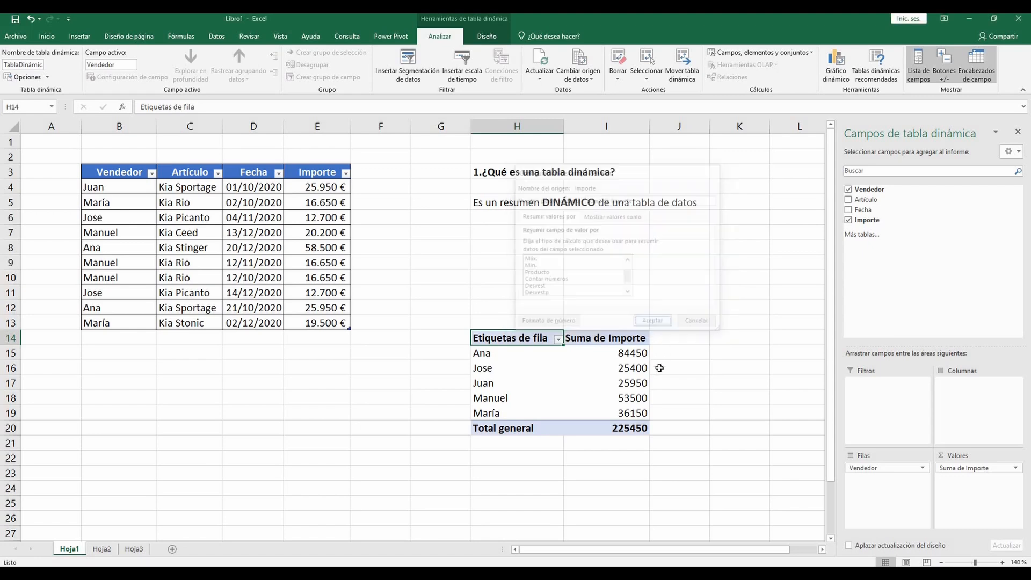
Step: Format the sellers' Suma de Importe values in I15:I19 as euro currency without decimals
click(625, 353)
drag(624, 410, 623, 413)
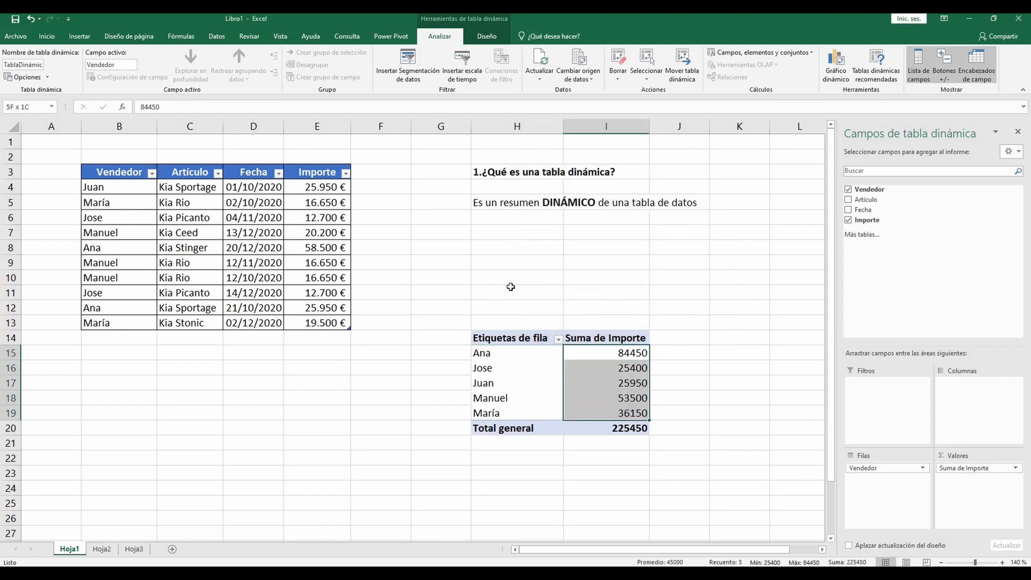
click(50, 33)
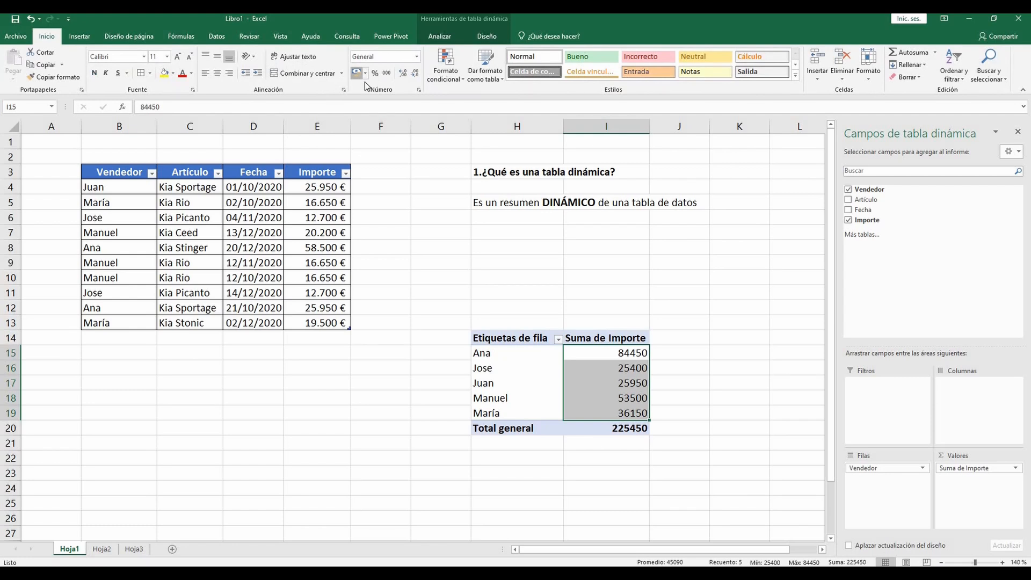
click(357, 72)
click(402, 74)
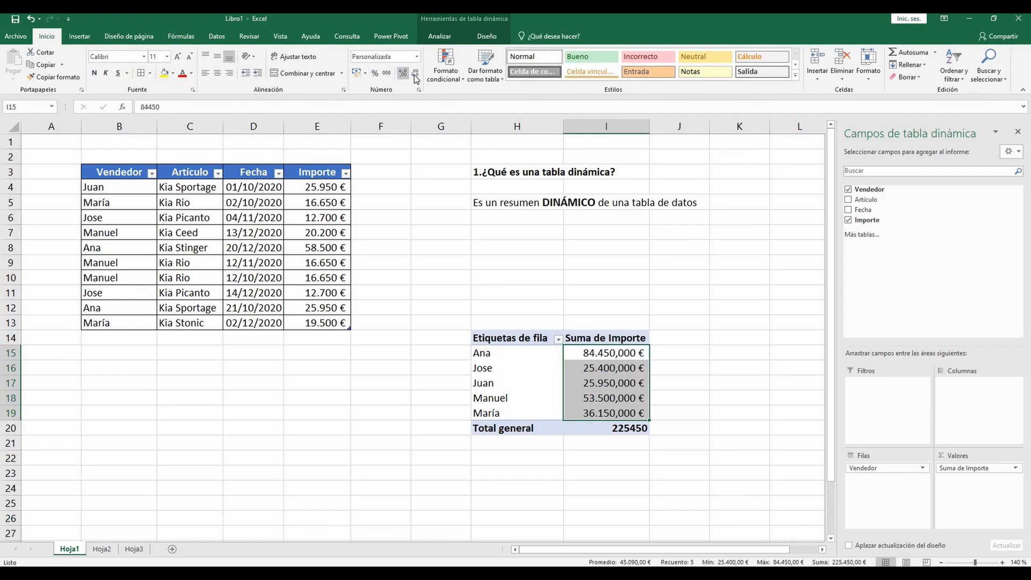
click(416, 74)
click(415, 74)
click(415, 74)
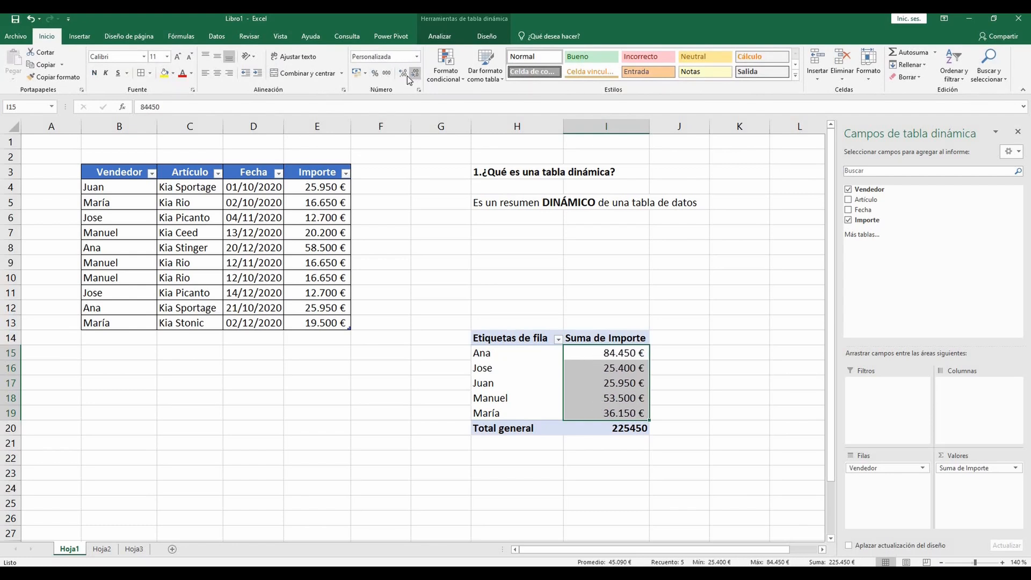
click(674, 266)
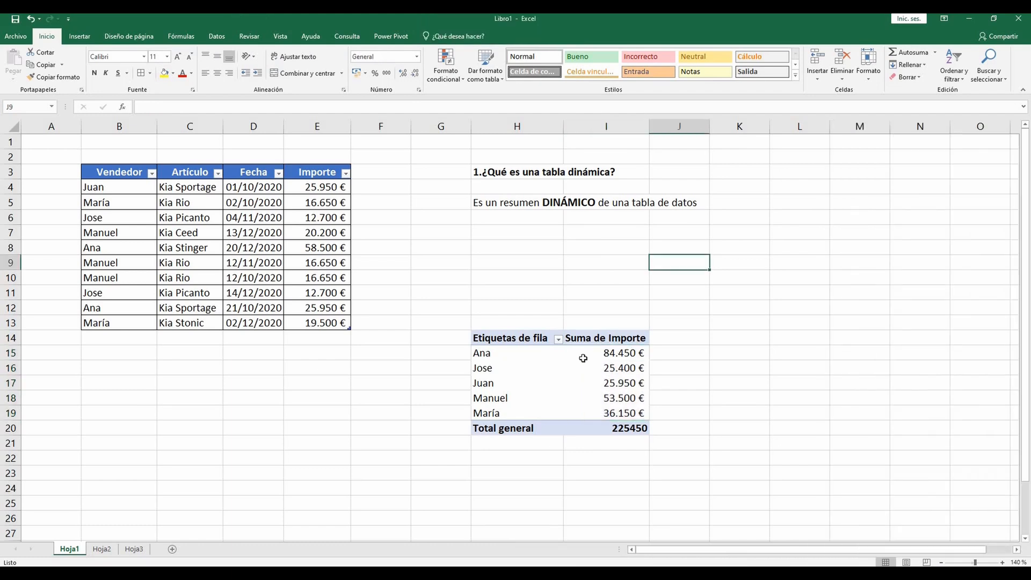
click(583, 358)
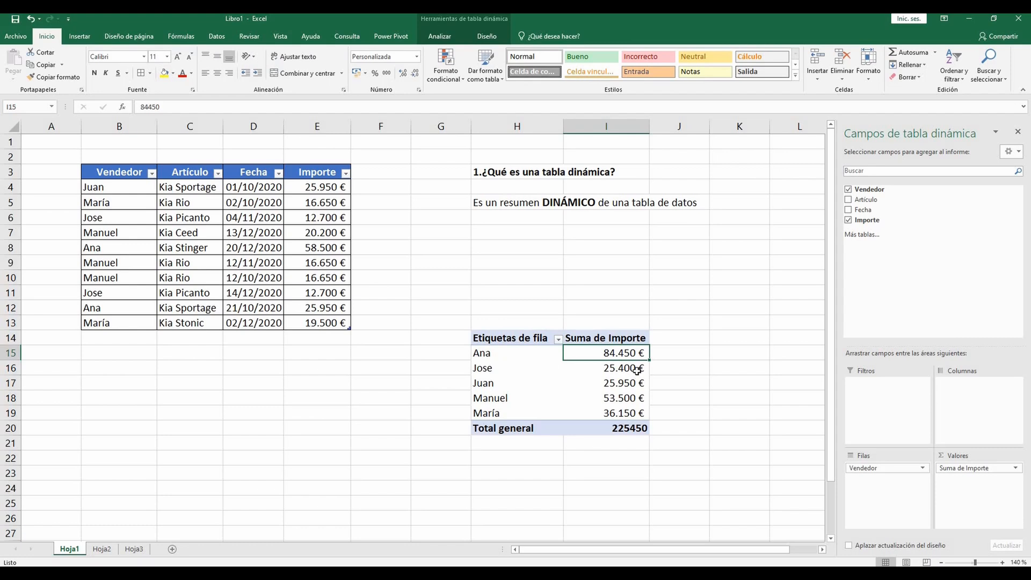
mouse_move(636, 370)
mouse_move(604, 357)
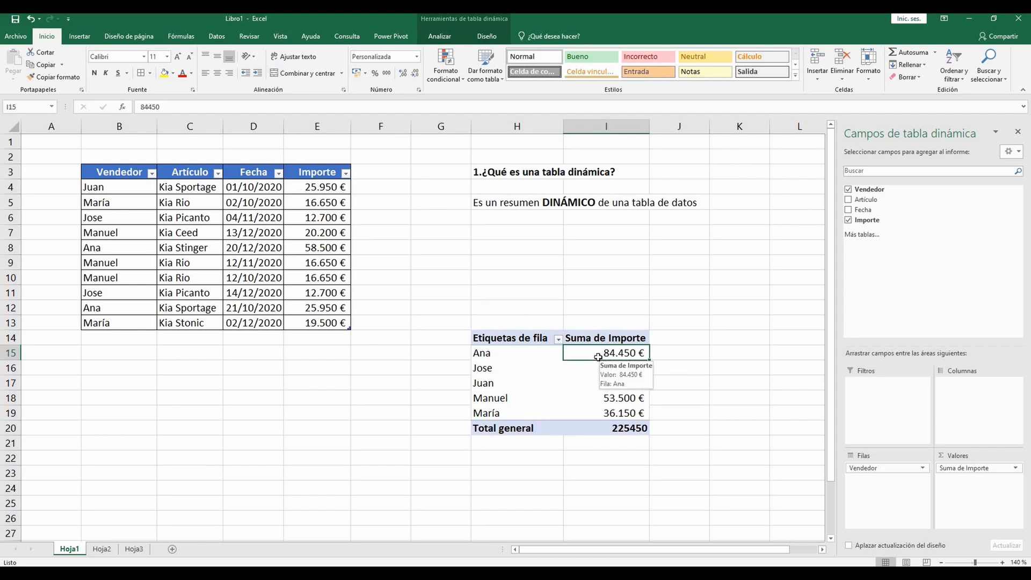
Step: Start a new sales record in row 14 with an existing seller's name and the article Kia Rio copied from C10
click(120, 338)
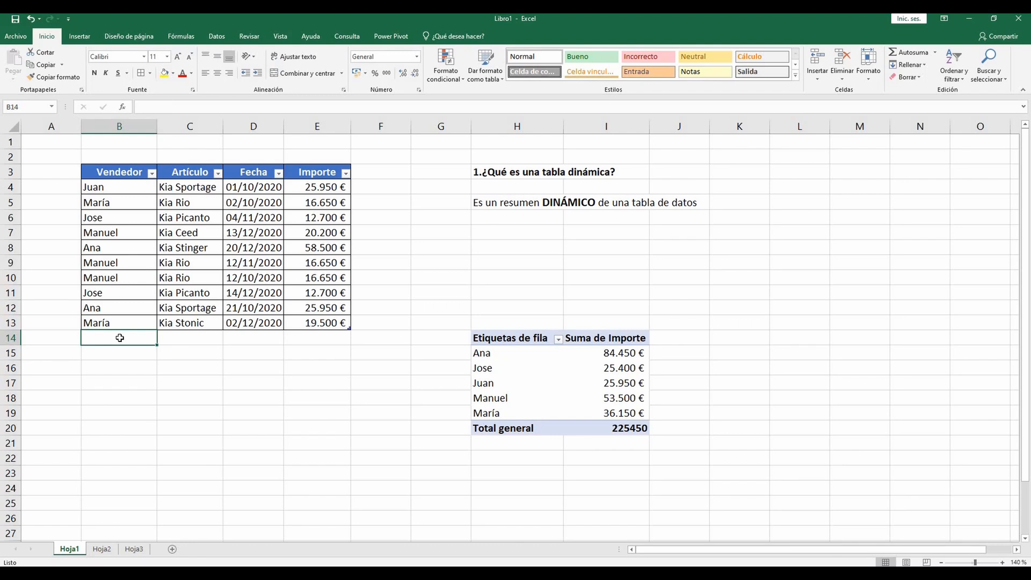
text(j)
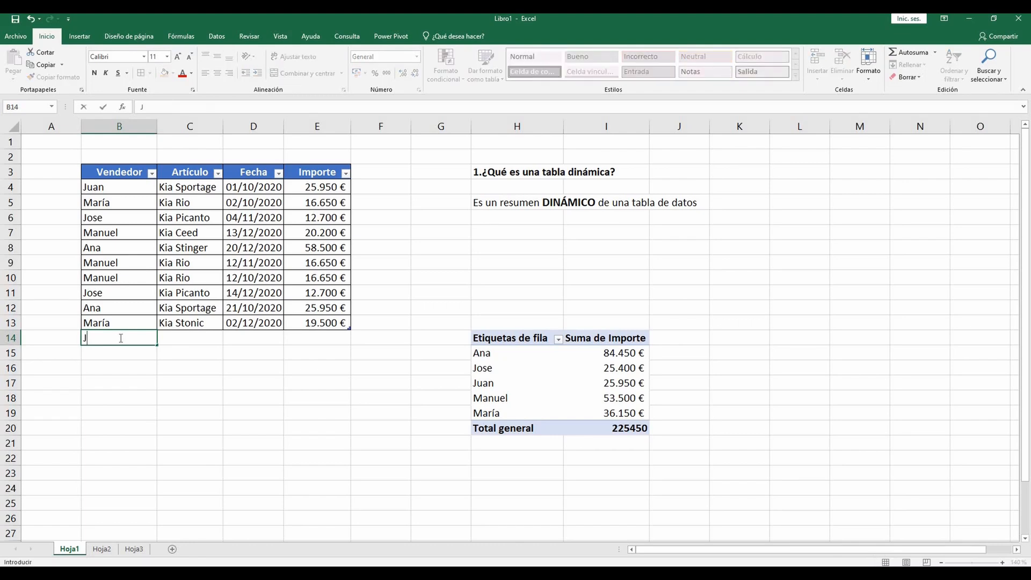
text(ose)
click(187, 277)
key(ctrl+c)
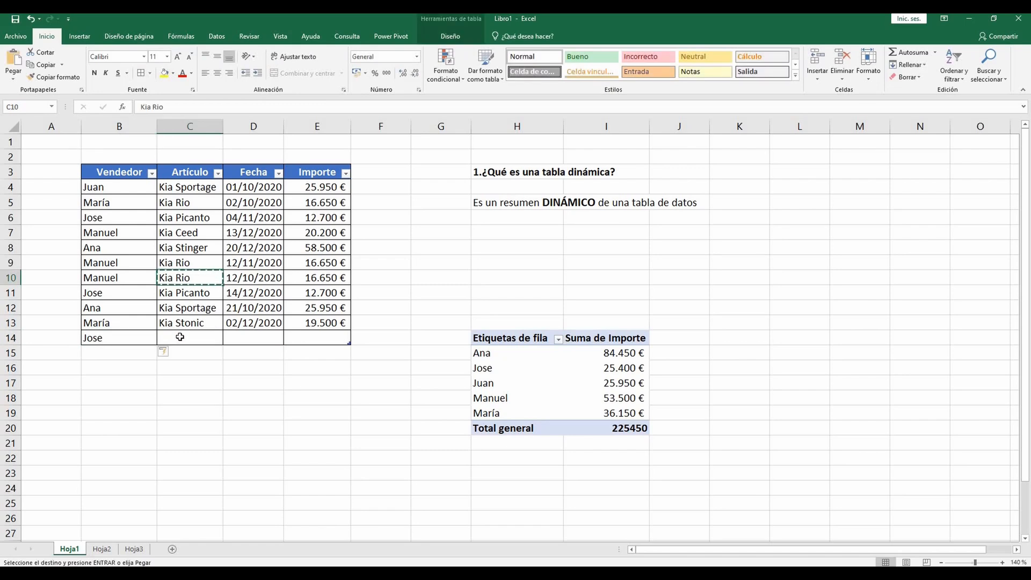
click(179, 337)
key(ctrl+v)
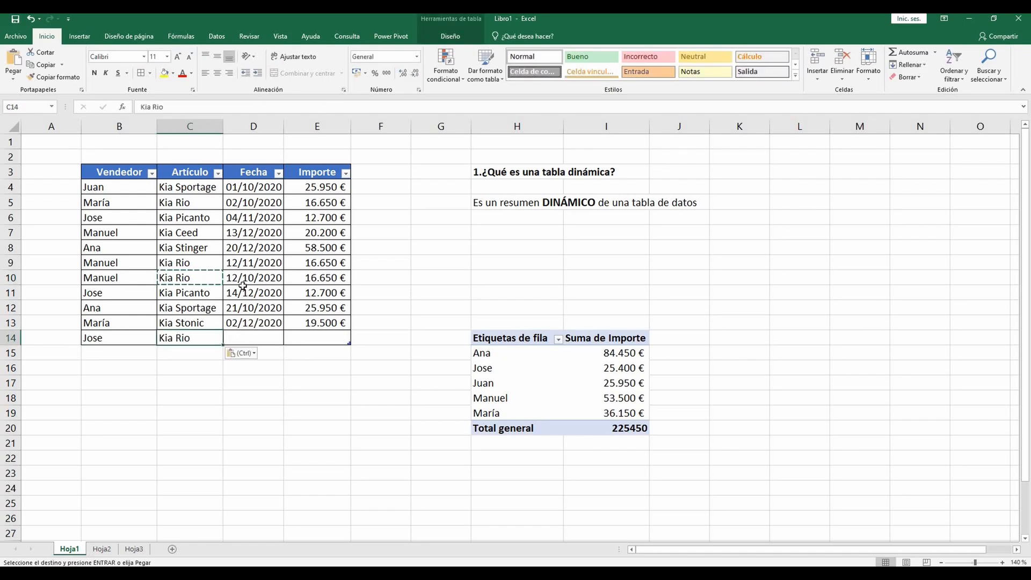
key(ctrl+e)
Step: Complete the record in row 14 with the date 22/12/2020 and the 16.650 € Importe copied from E10
click(265, 336)
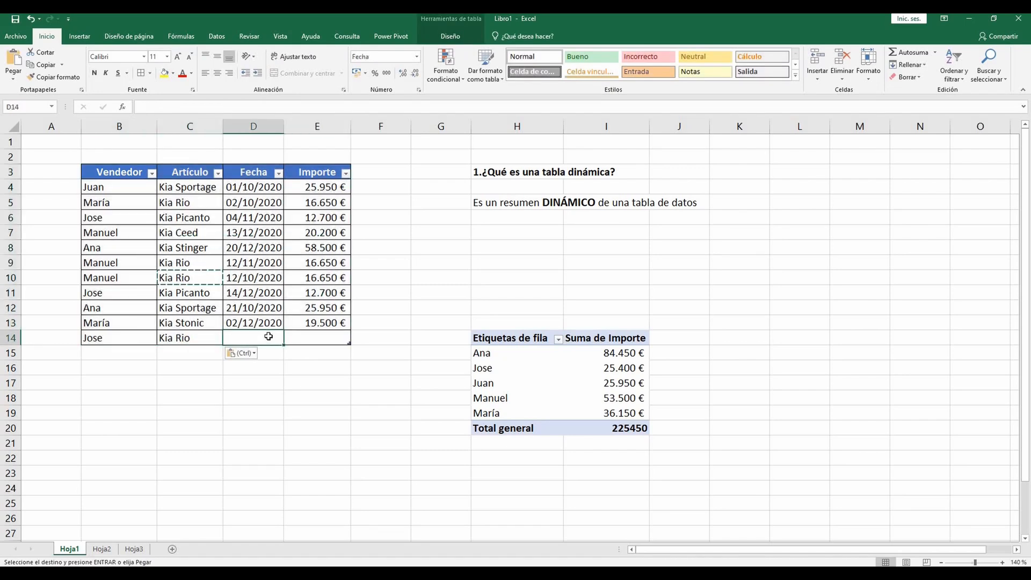
text(22/12)
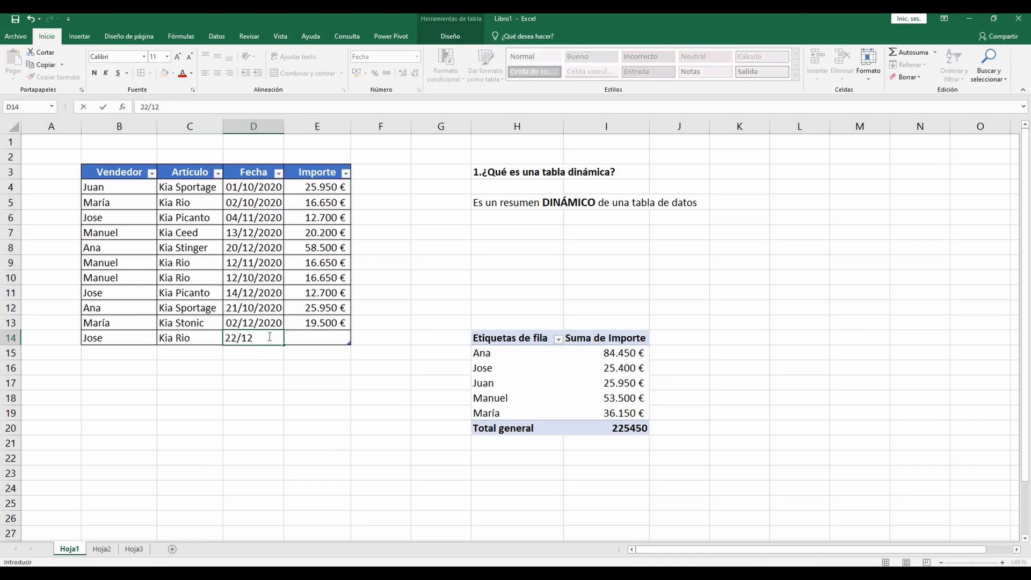
text(/20)
click(317, 277)
key(ctrl+c)
click(313, 339)
key(ctrl+v)
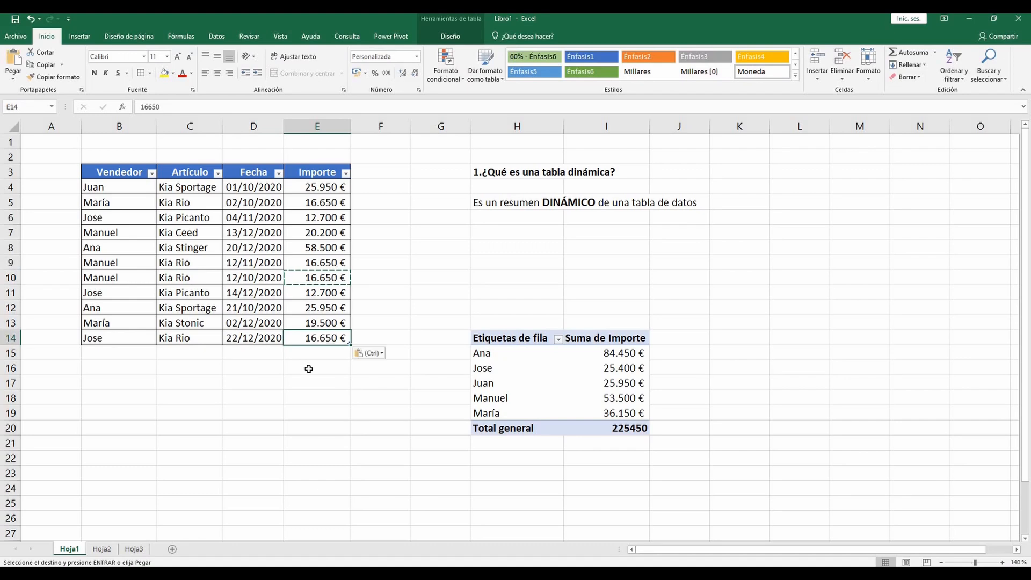
click(309, 369)
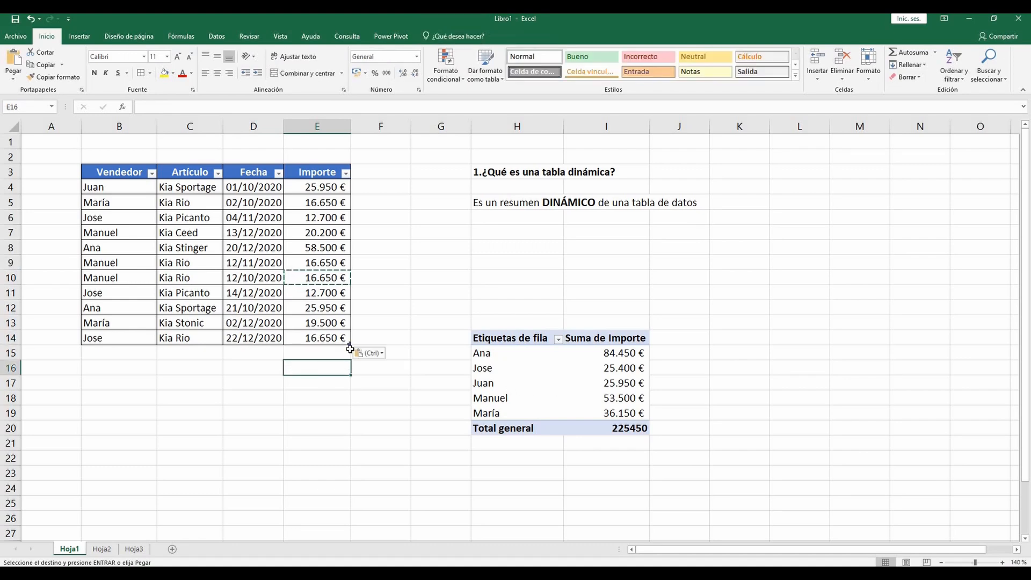
Step: Refresh the sellers' pivot table so it includes the new sale from row 14 of the source table
click(590, 385)
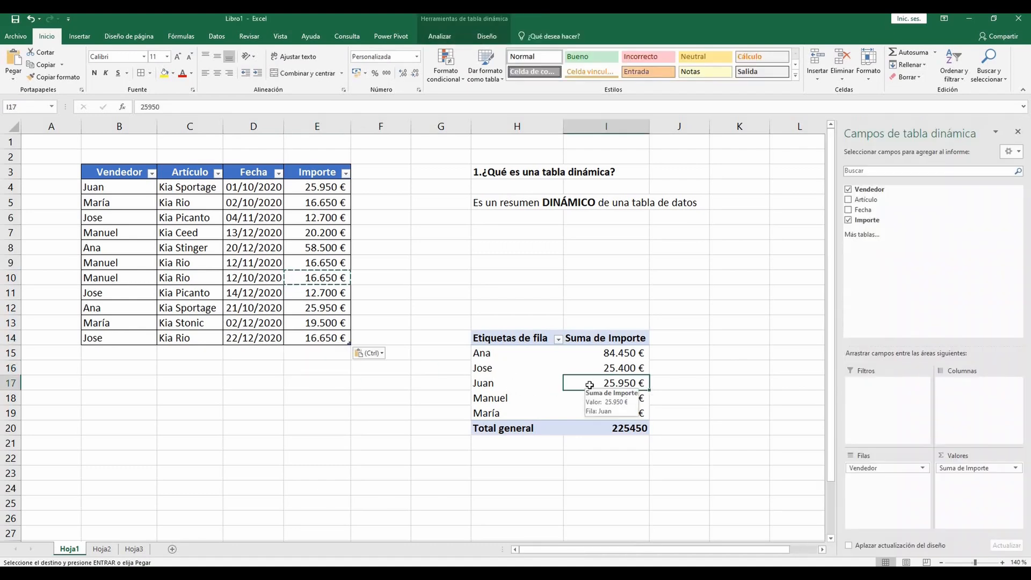
click(442, 34)
click(482, 33)
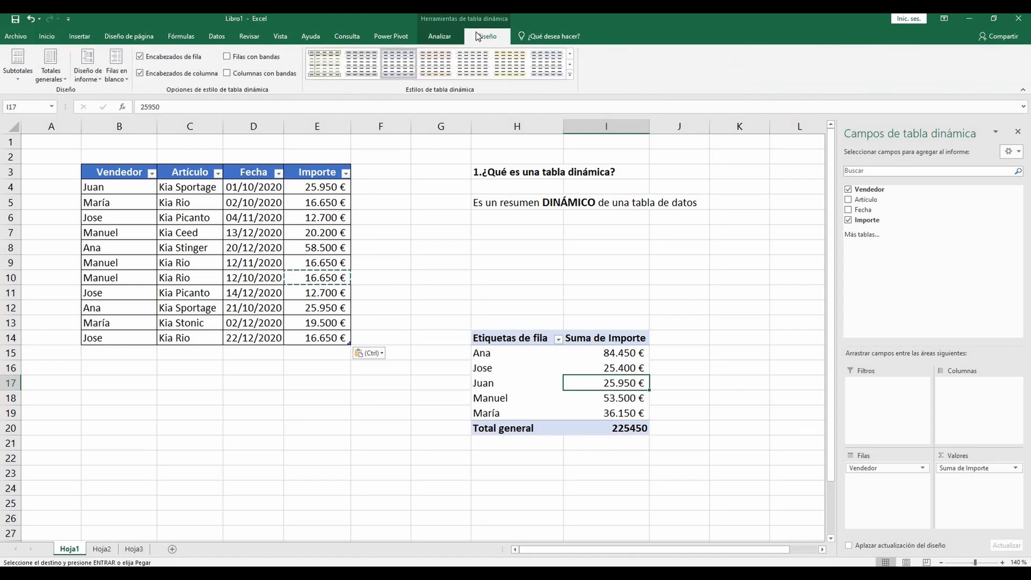
click(450, 33)
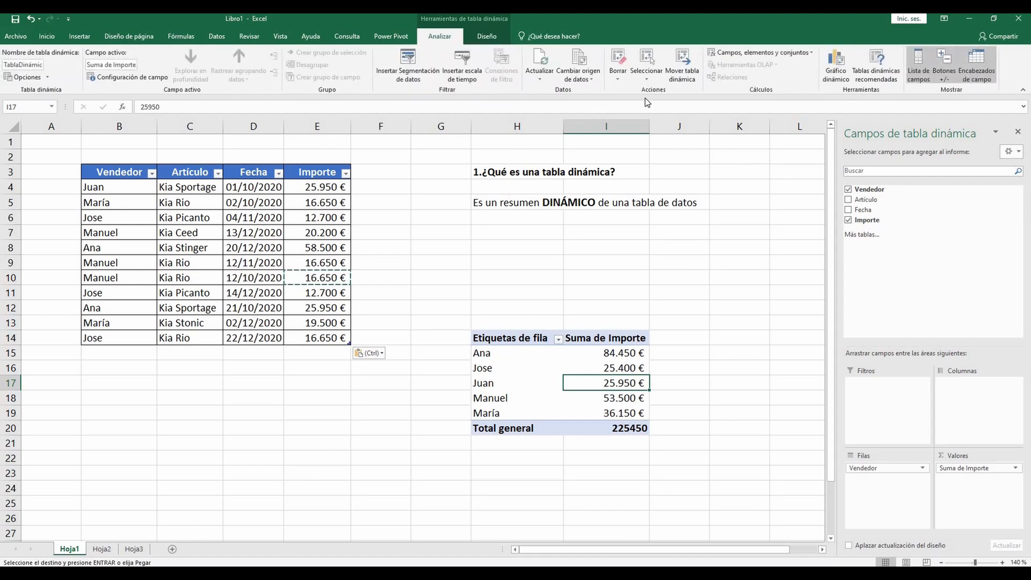
click(538, 58)
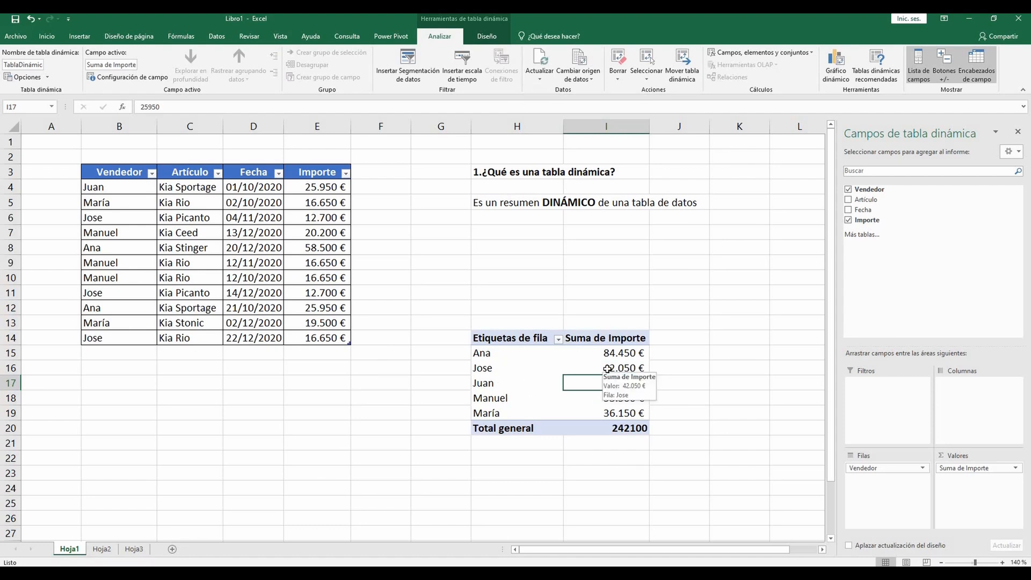
Step: Undo the refresh of the sellers' pivot table and run it again to compare the two states
click(30, 20)
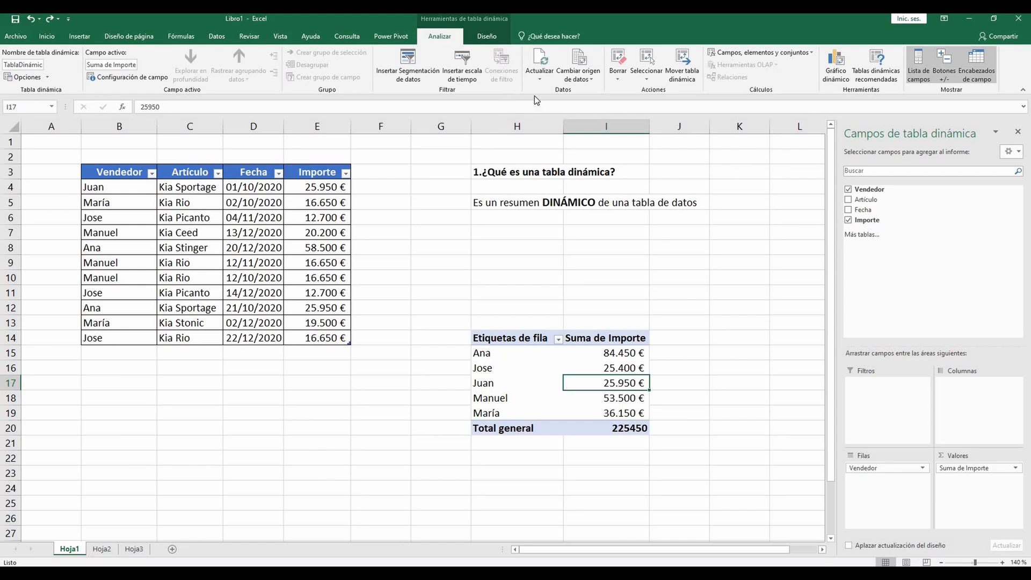
click(537, 64)
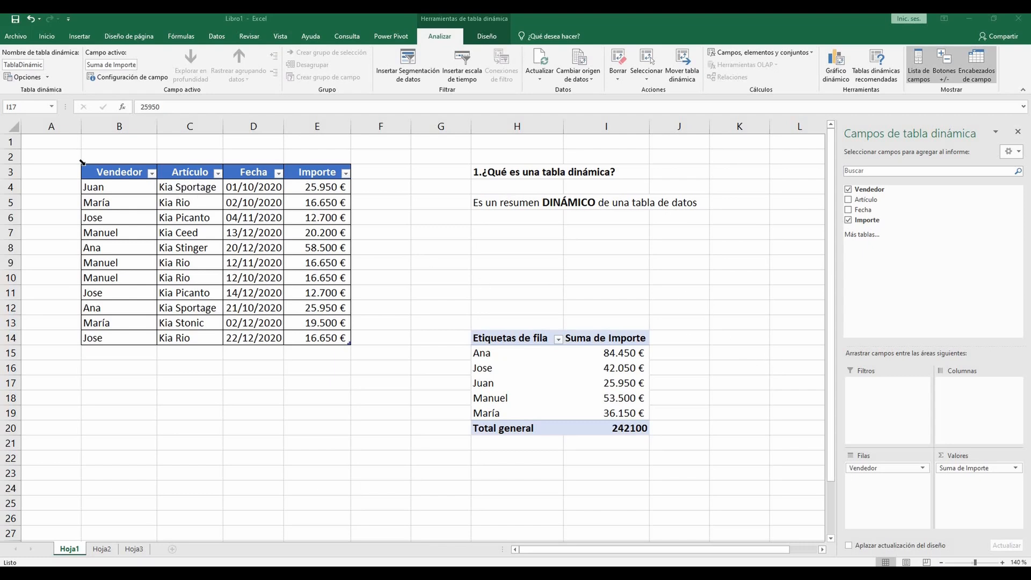
Step: Create a second pivot table from the sales table B3:E14, placed on the existing sheet at Hoja1!$K$14
drag(107, 173, 341, 338)
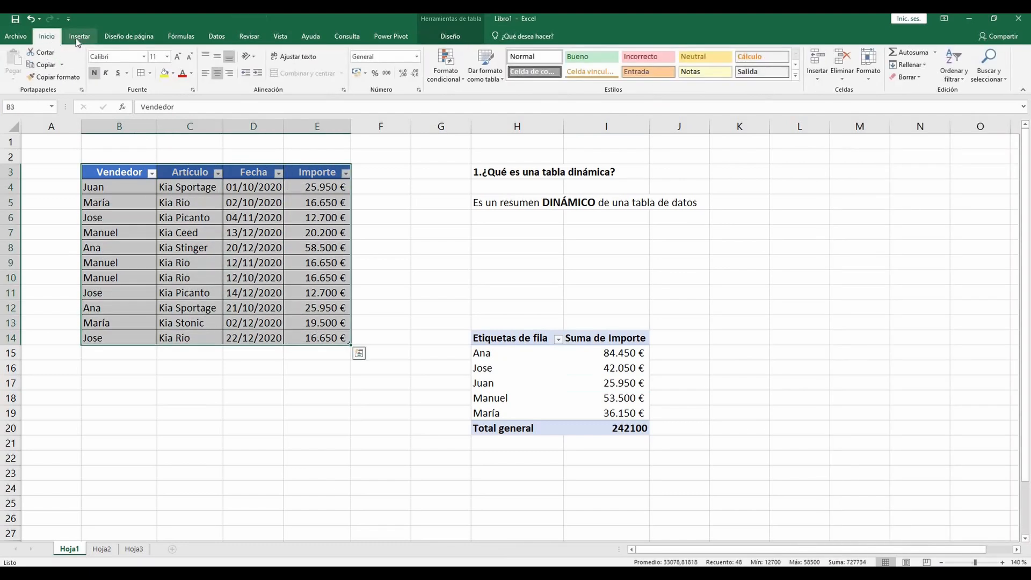
click(75, 38)
click(29, 76)
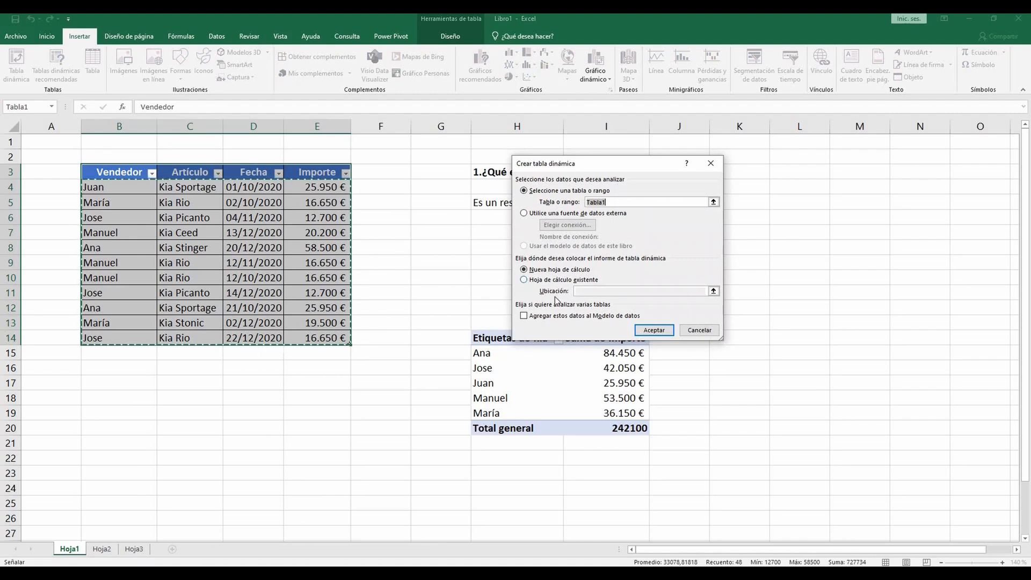
click(524, 281)
click(711, 342)
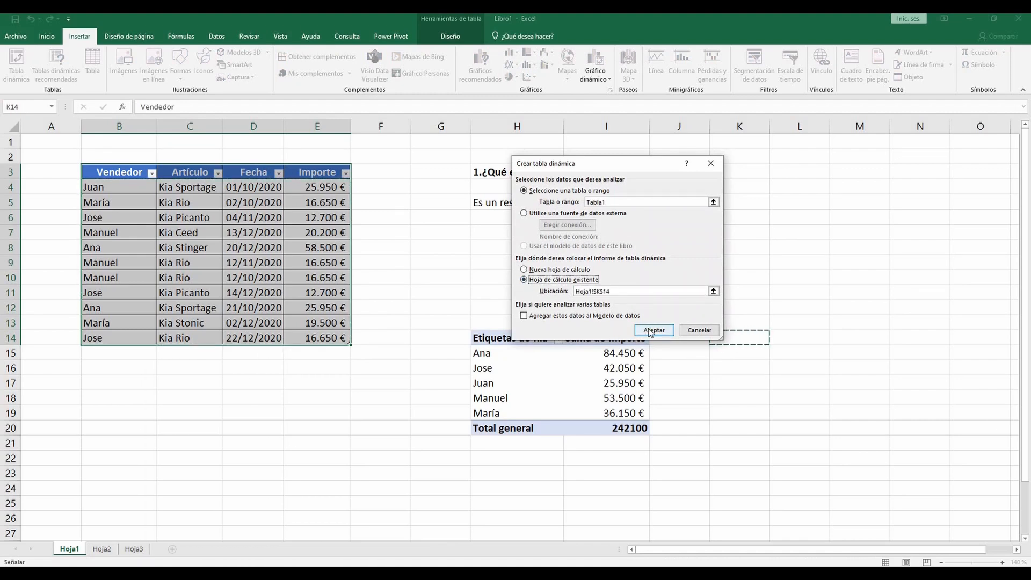
click(651, 330)
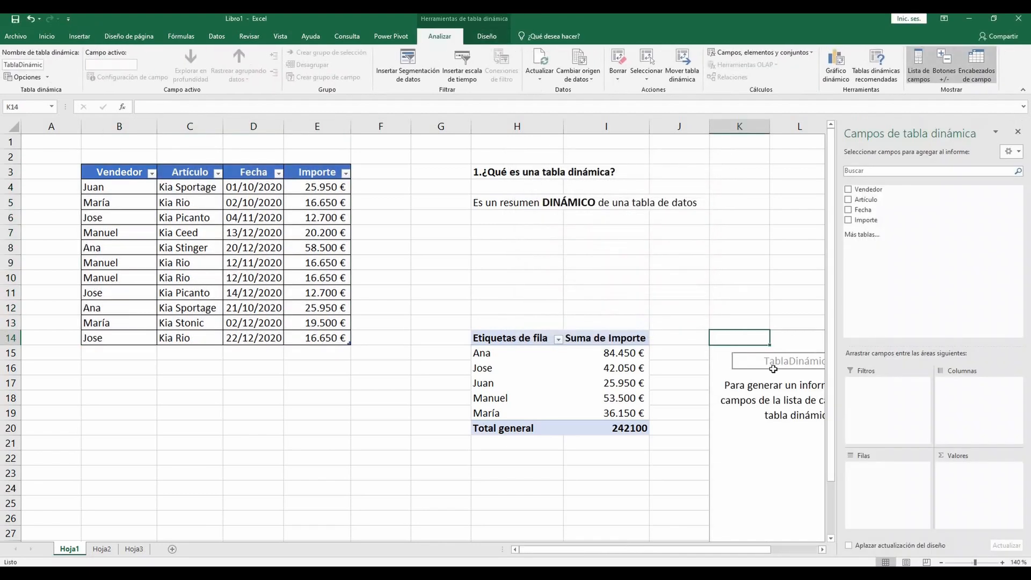
Step: Add Artículo to both the rows and the values of the new pivot table to count sales per article
drag(656, 549, 700, 549)
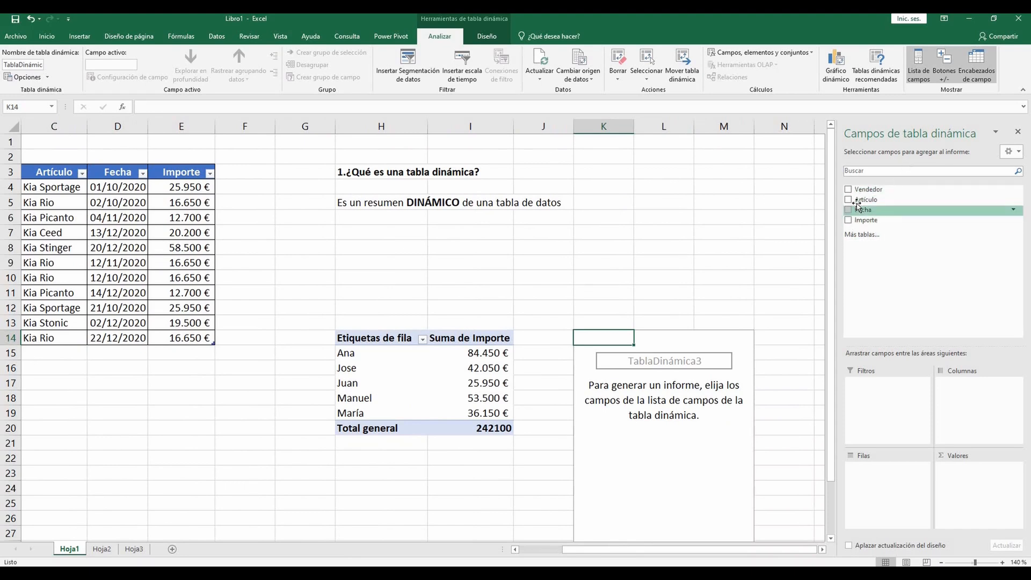
drag(853, 203, 875, 472)
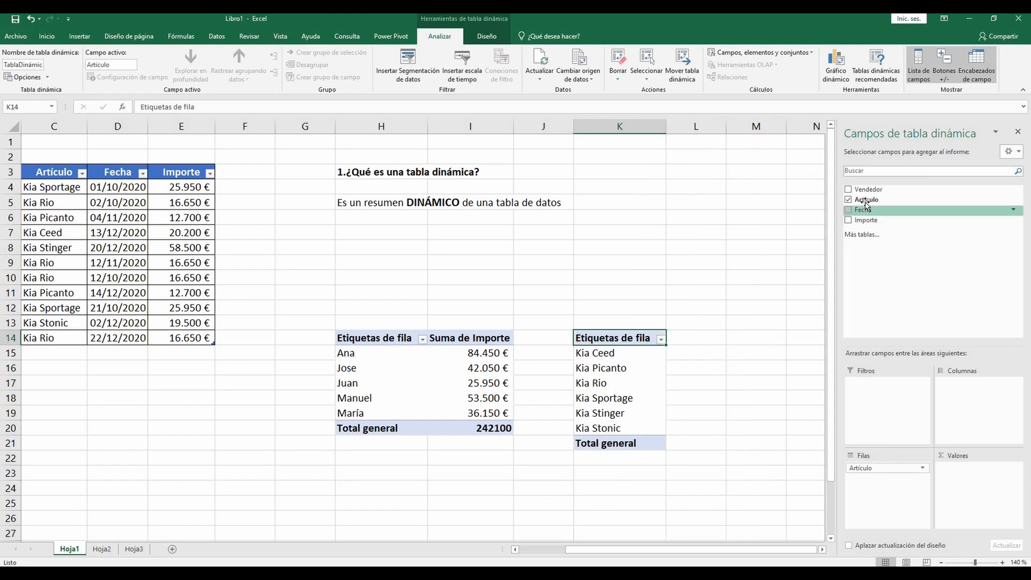
drag(867, 203, 980, 471)
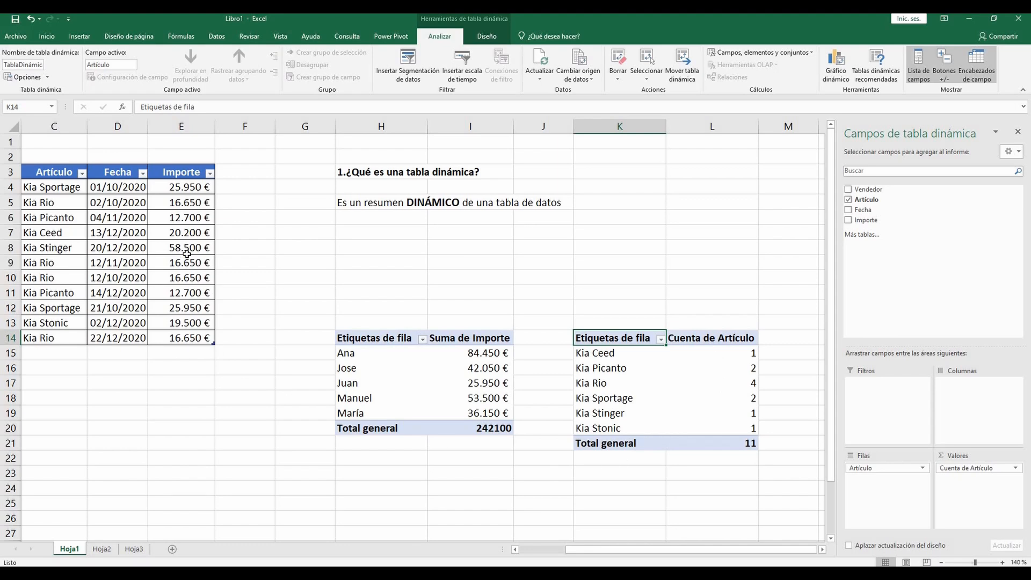
drag(245, 397, 21, 398)
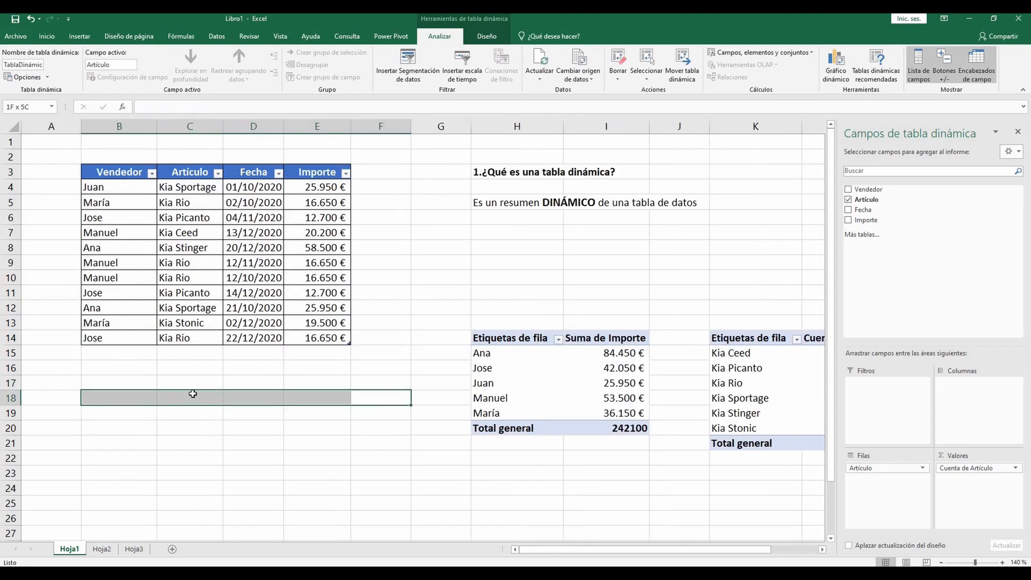